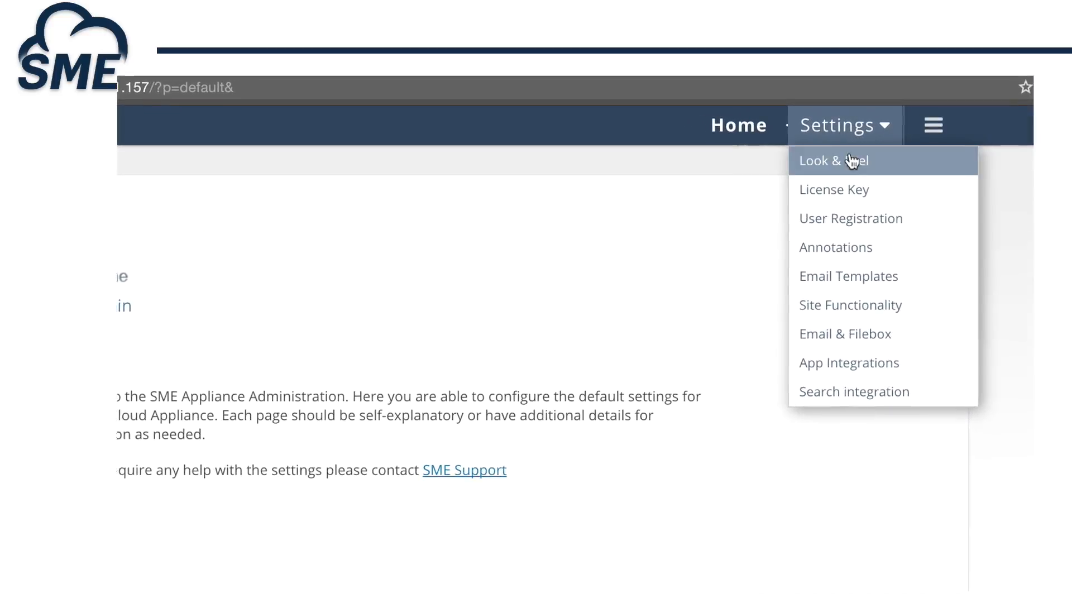
Step: Open the appliance's License Key settings, paste the license key and update the options
{"action": "left_click", "coordinate": [832, 190]}
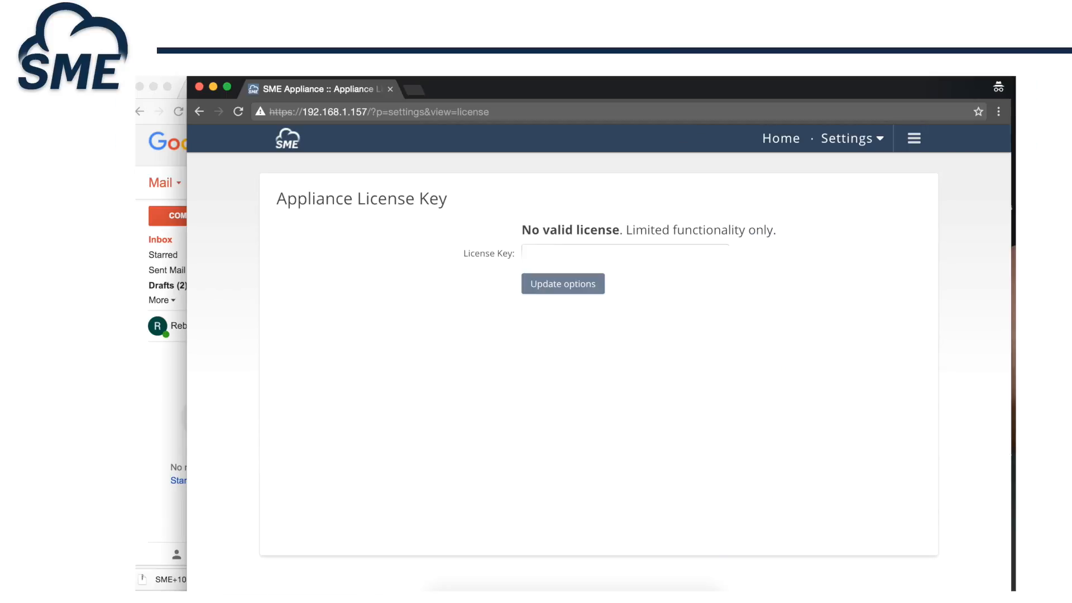
{"action": "right_click", "coordinate": [552, 255]}
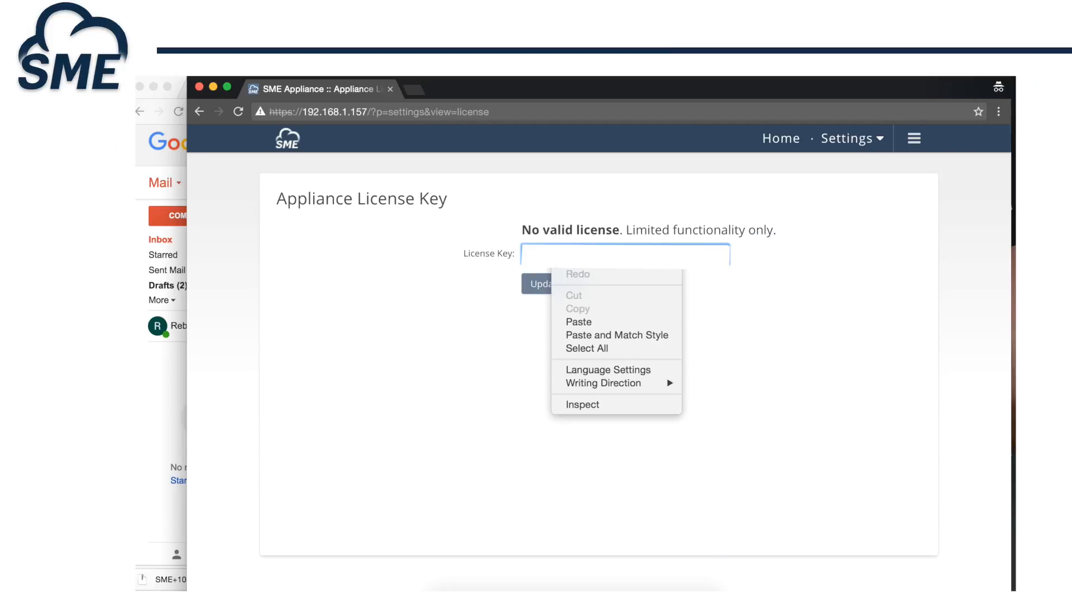
{"action": "left_click", "coordinate": [586, 320]}
{"action": "left_click", "coordinate": [561, 289]}
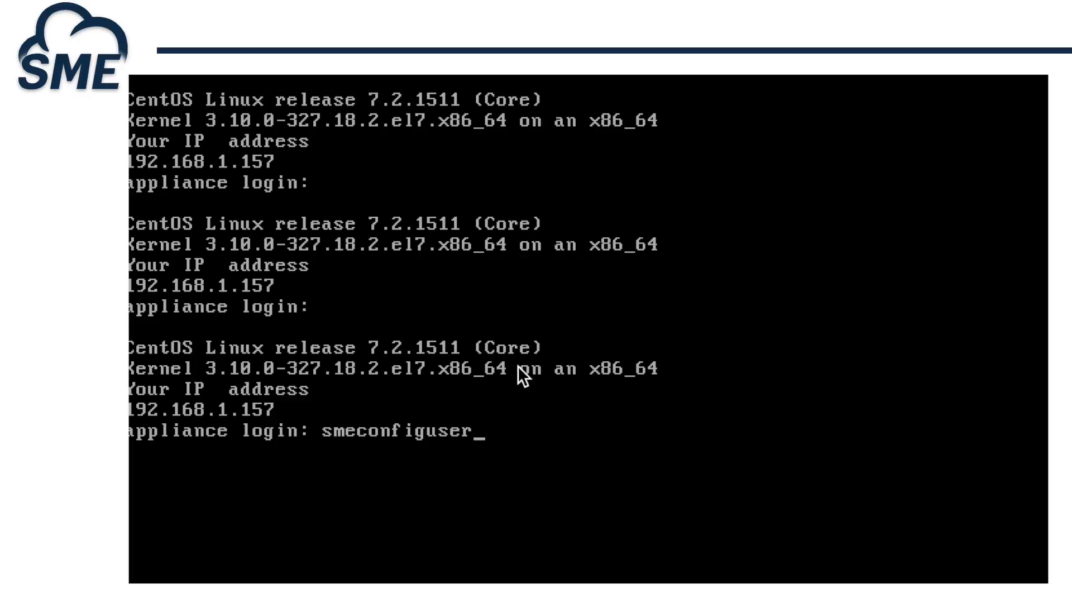
Step: Log in to the appliance console as smeconfiguser with its password, and switch to root using the root password
{"action": "key", "text": "Return"}
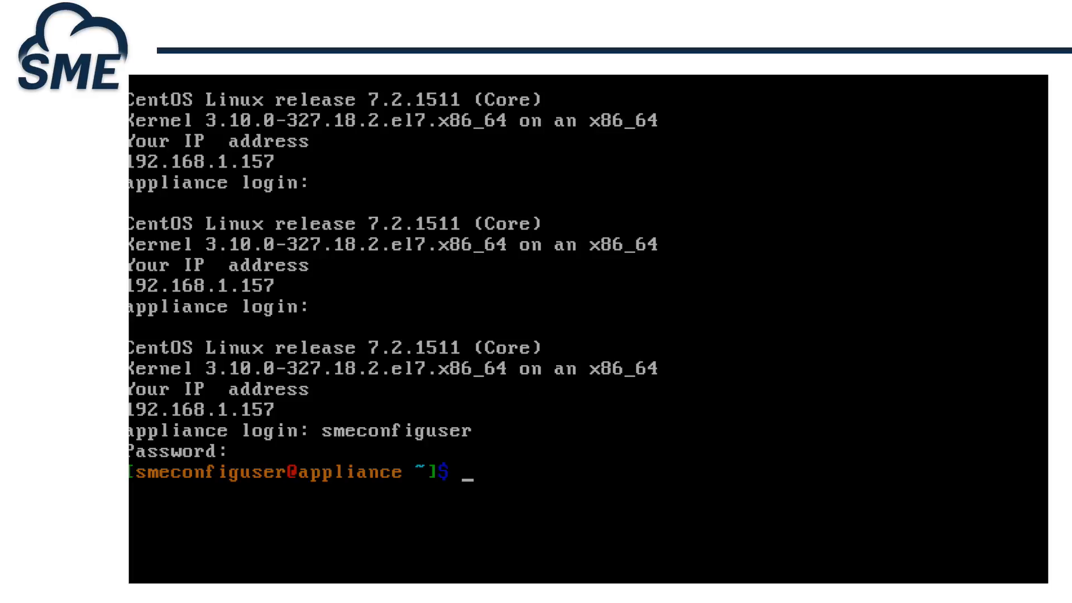
{"action": "type", "text": "su - root"}
{"action": "key", "text": "Return"}
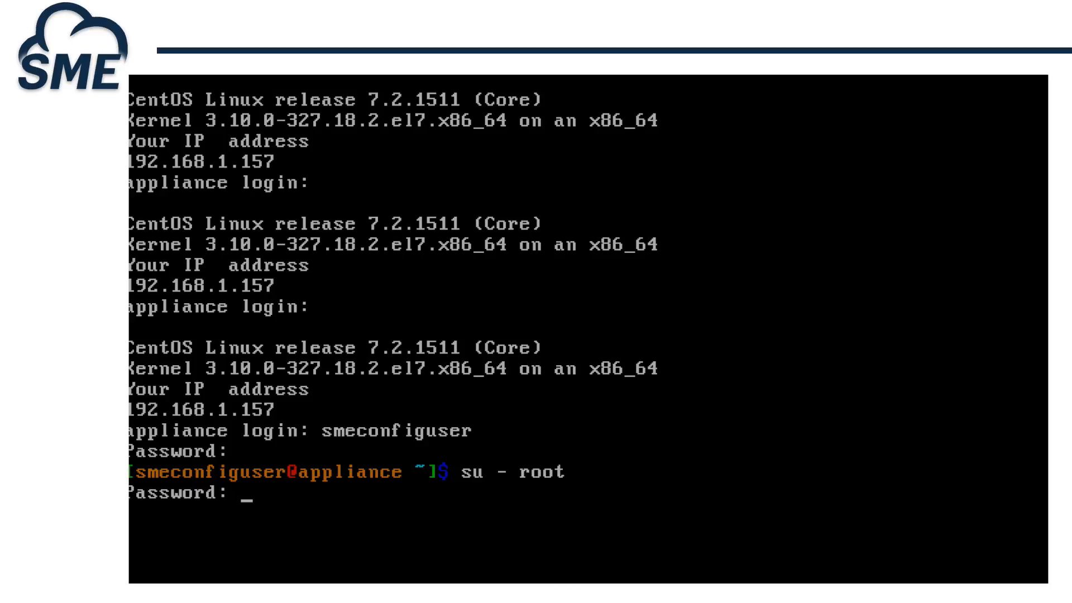
{"action": "key", "text": "Return"}
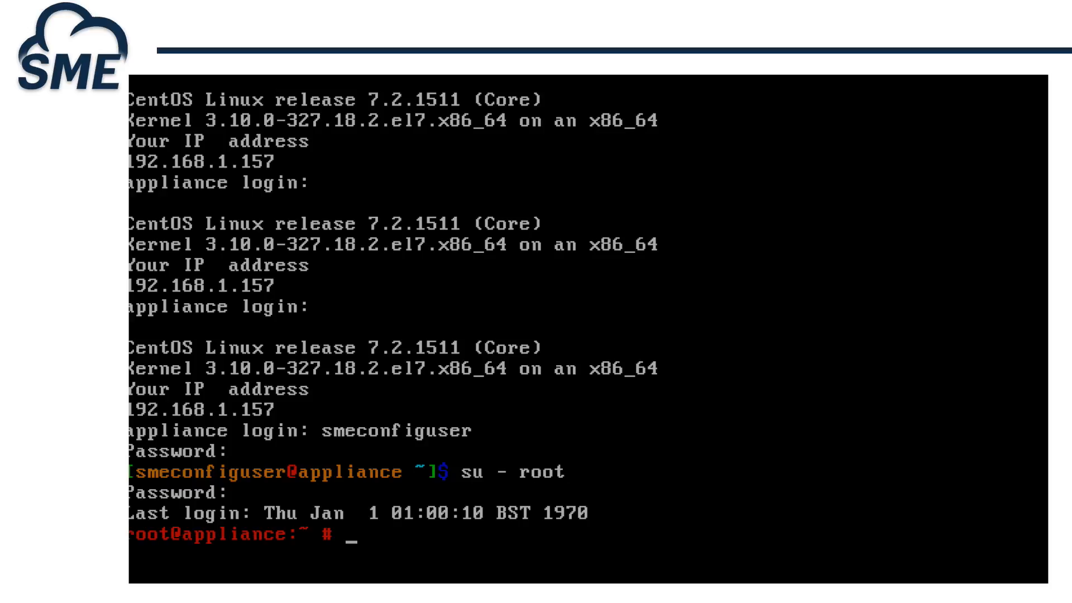
{"action": "type", "text": "cd /var/www/"}
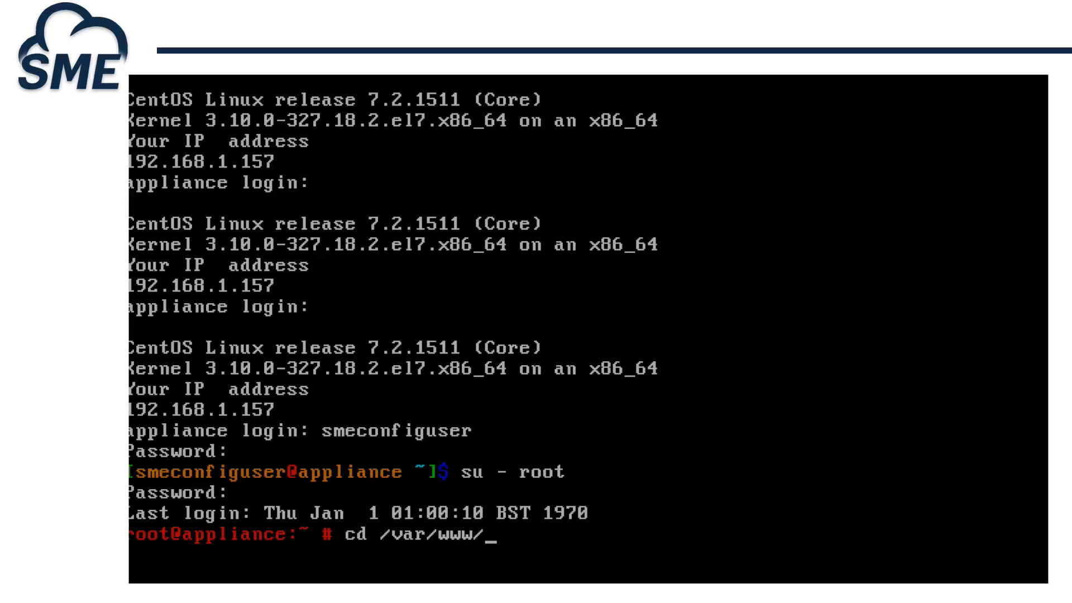
{"action": "type", "text": "smestorage/patches"}
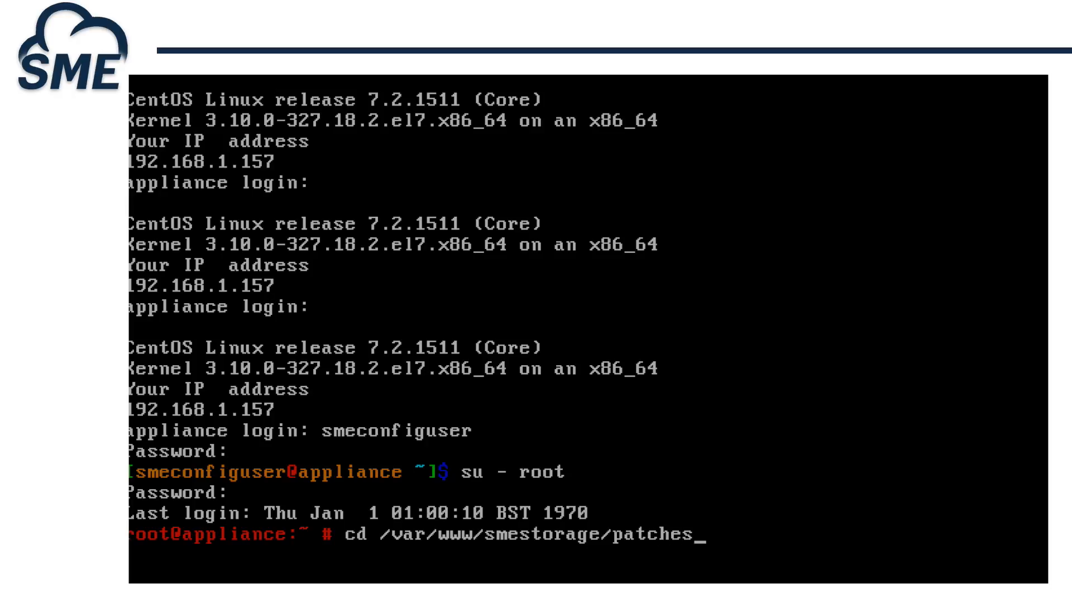
{"action": "key", "text": "Return"}
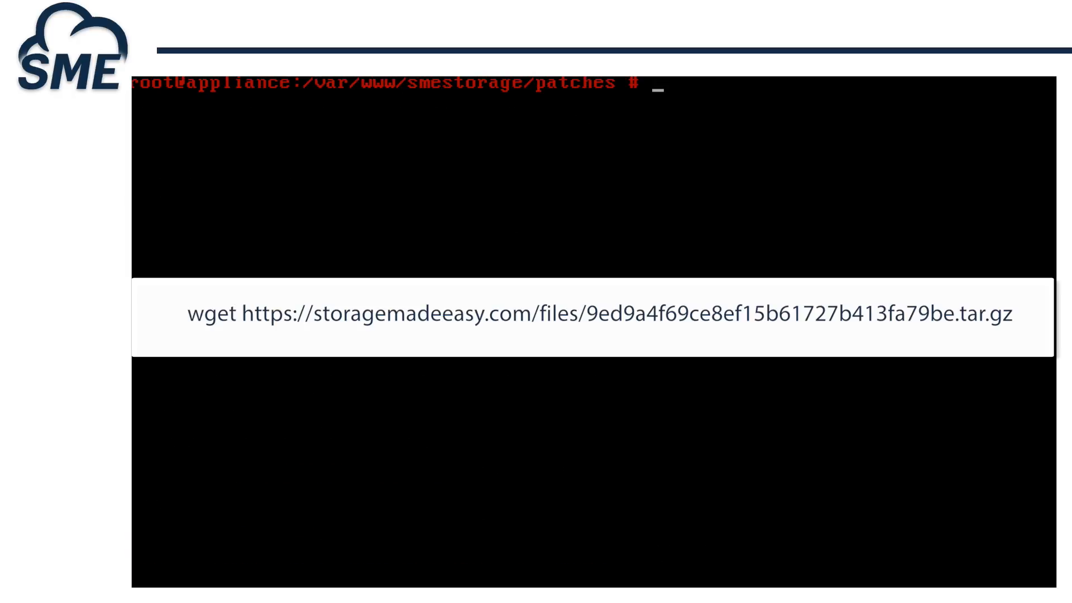
{"action": "type", "text": "clear"}
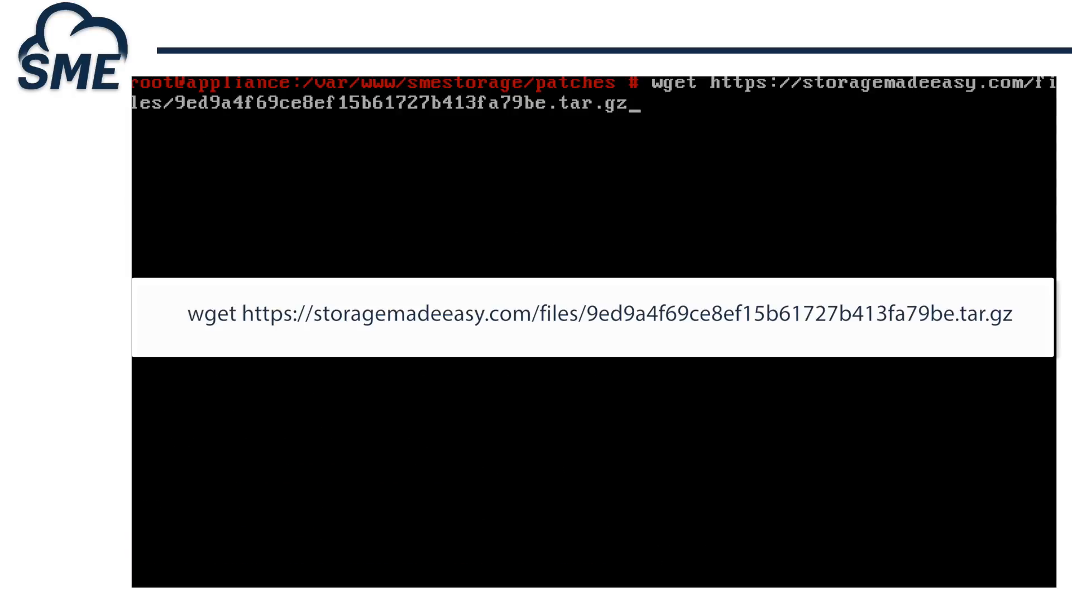
{"action": "key", "text": "Return"}
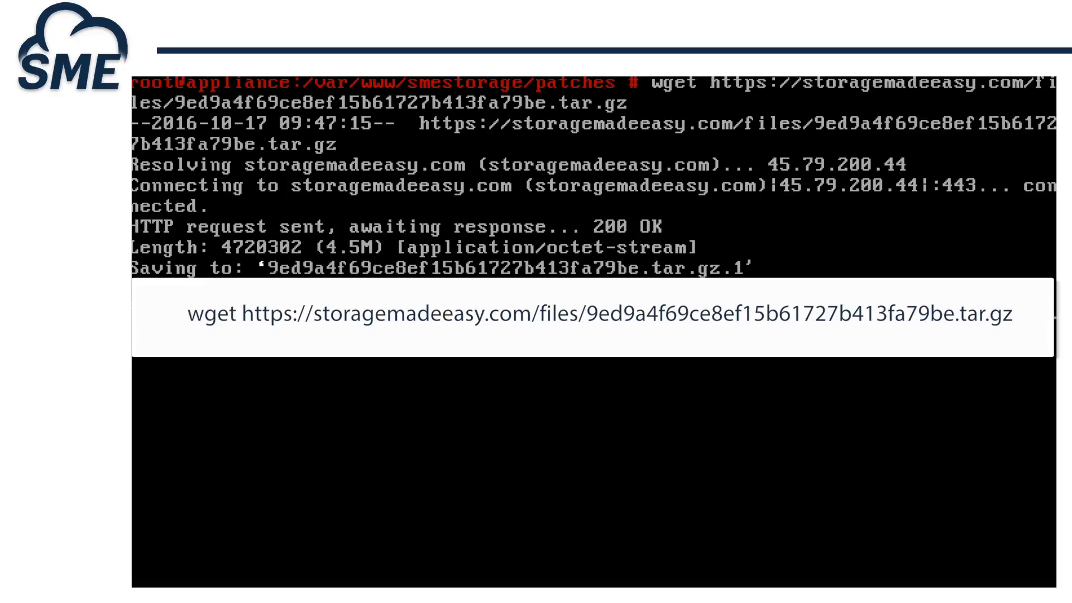
Step: Change the owner and group of 9ed9a4f69ce8ef15b61727b413fa79be.tar.gz to smestorage:smestorage with chown
{"action": "type", "text": "chown sme"}
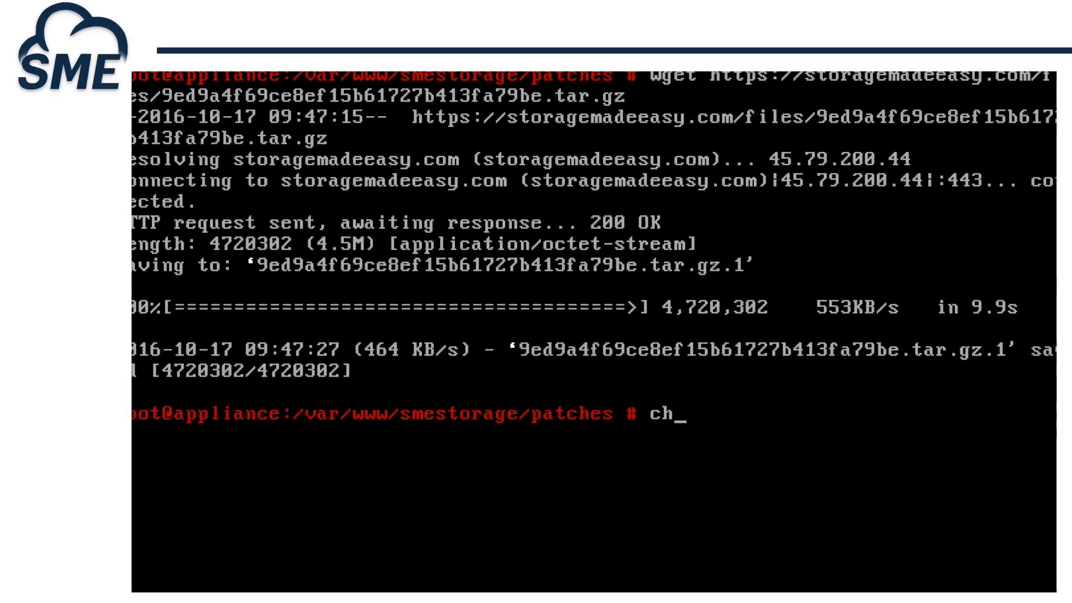
{"action": "type", "text": "storage:smestorage"}
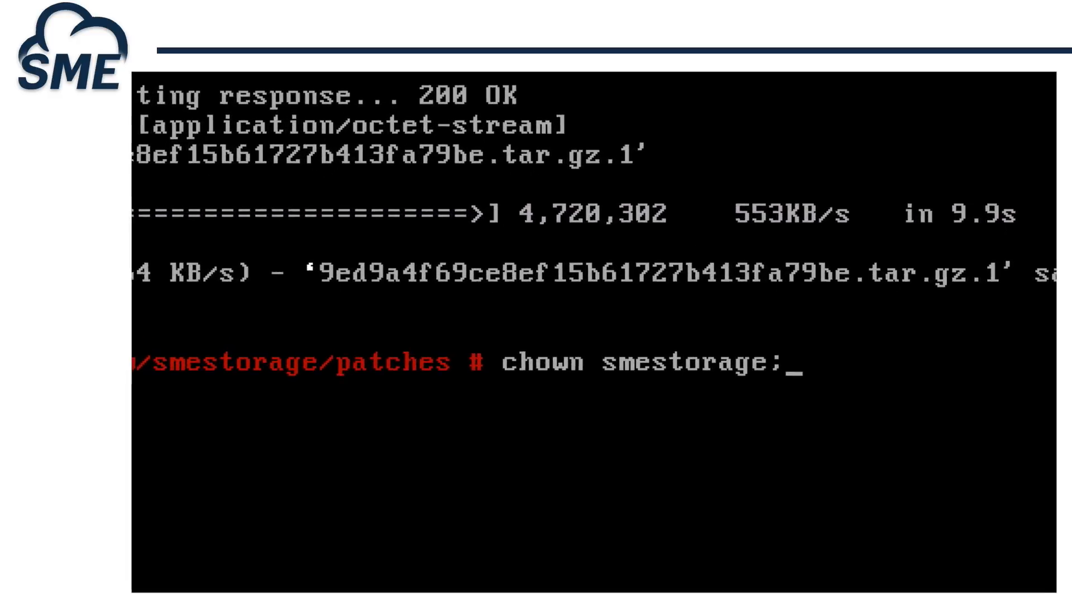
{"action": "type", "text": " 9ed"}
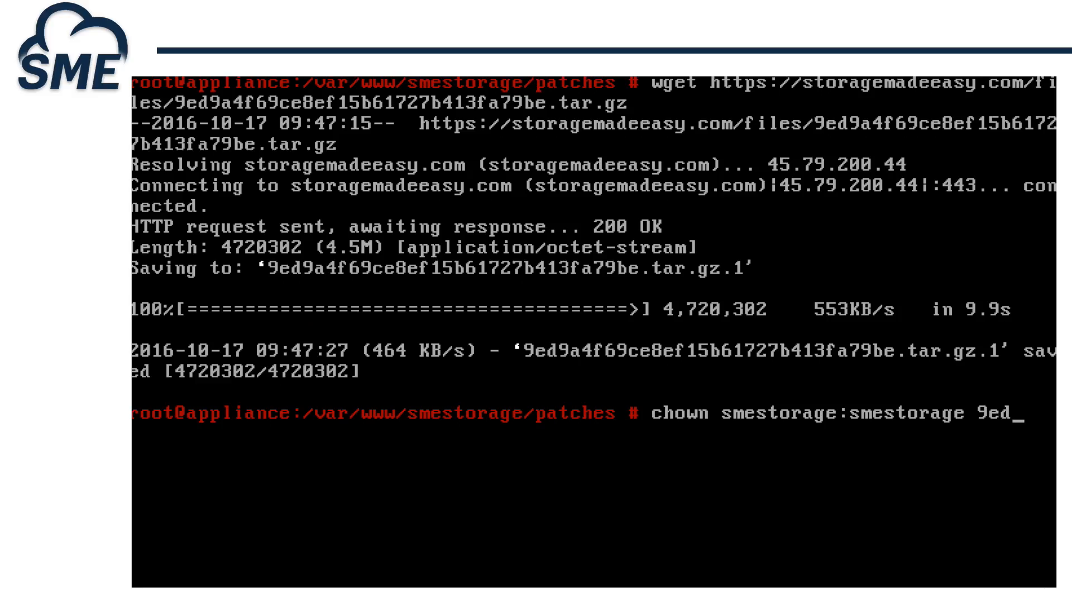
{"action": "key", "text": "Tab"}
{"action": "key", "text": "Return"}
Step: Switch to the smestorage account with a login shell and change into its patches directory
{"action": "type", "text": "su"}
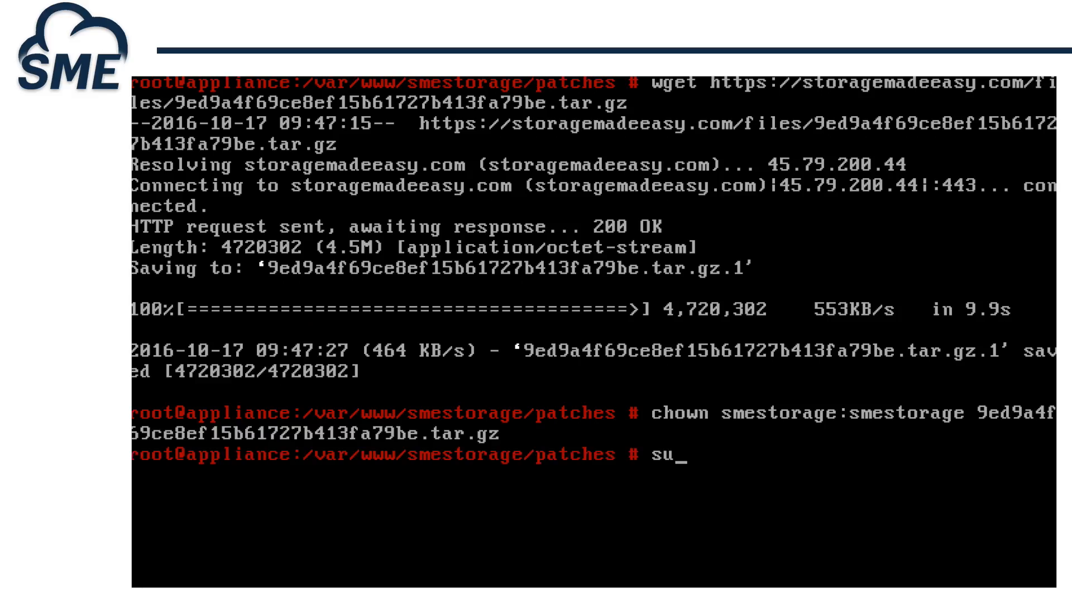
{"action": "type", "text": " - smestorage"}
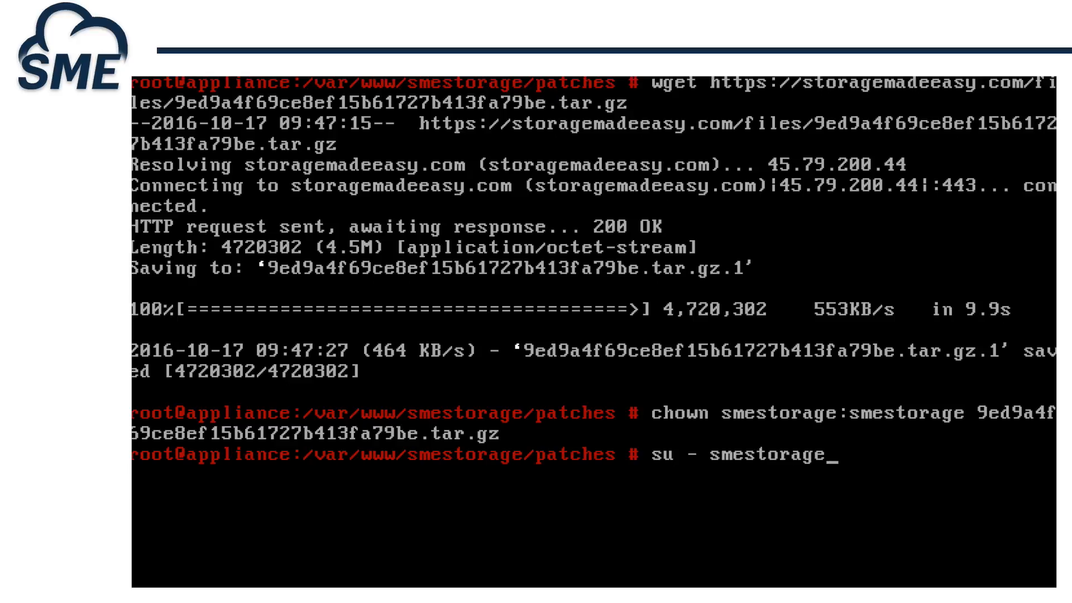
{"action": "key", "text": "Return"}
{"action": "type", "text": "cd patches/"}
{"action": "key", "text": "Return"}
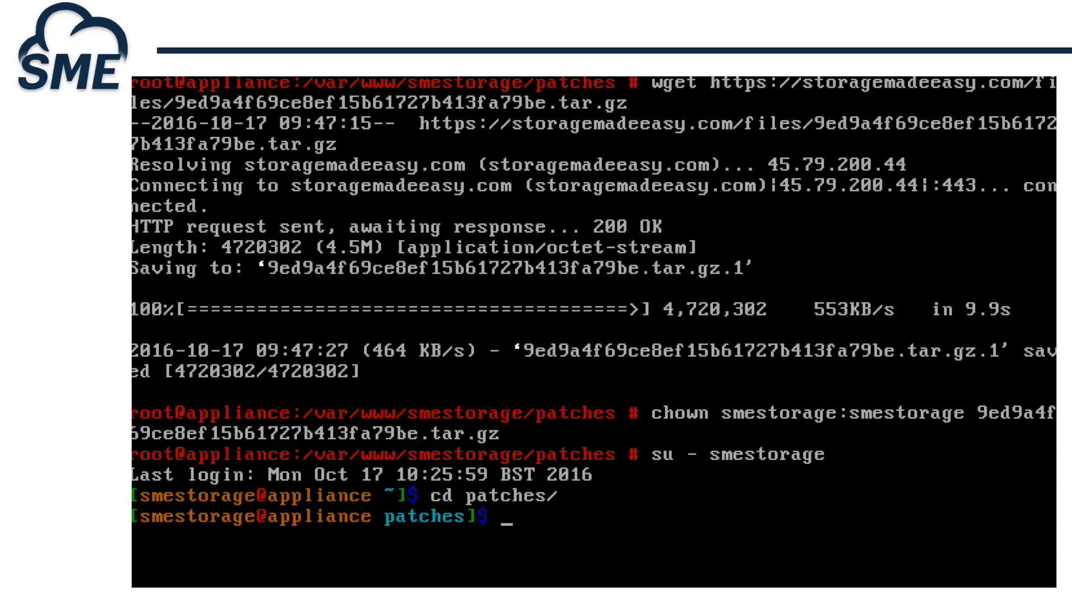
Step: Apply the downloaded 9ed archive by running the ./patch script with the -patch option
{"action": "type", "text": "./patch -patch 9ed"}
{"action": "key", "text": "Tab"}
{"action": "key", "text": "Return"}
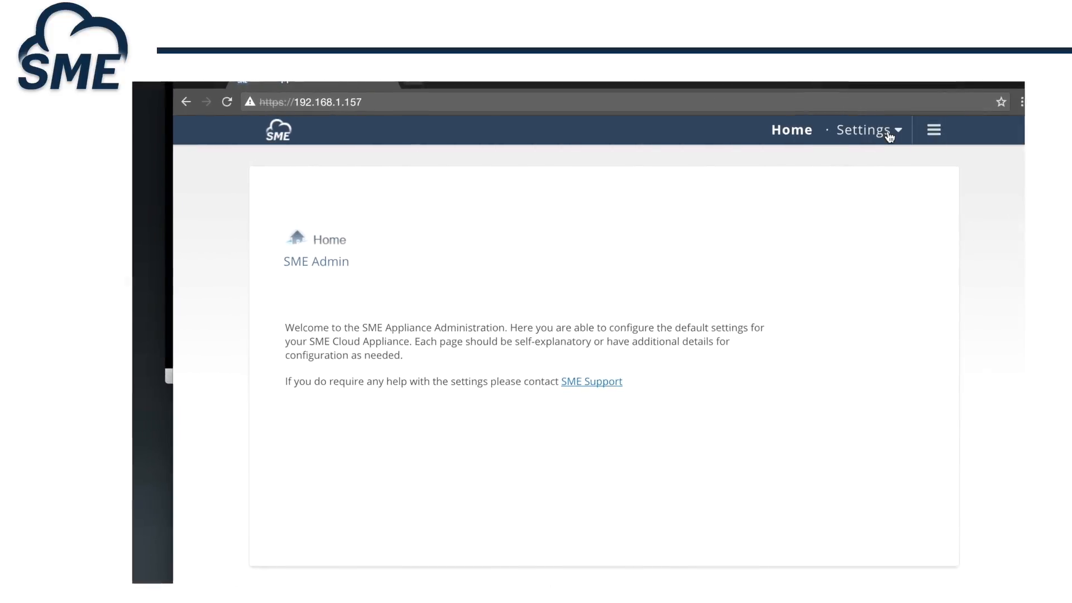
Step: Open the App Integrations settings in the appliance's web administration
{"action": "left_click", "coordinate": [888, 136]}
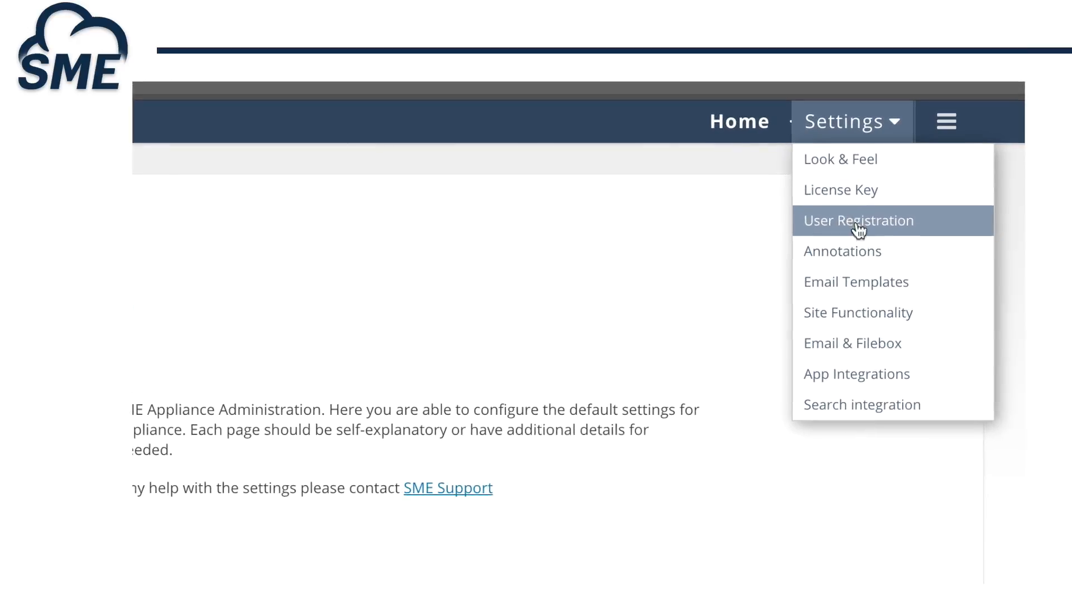
{"action": "left_click", "coordinate": [871, 370]}
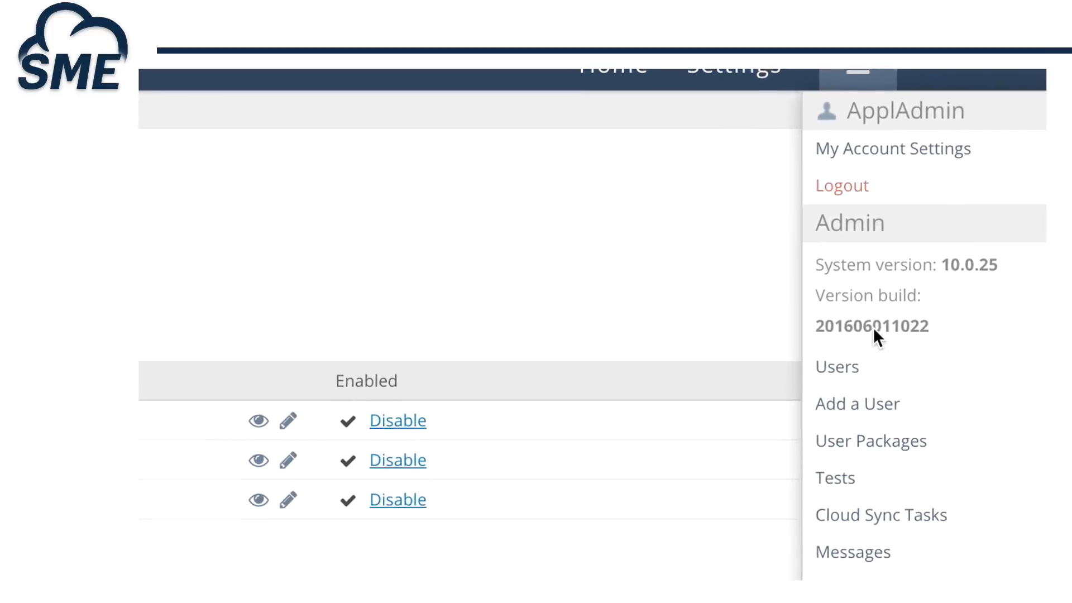
Step: Start adding a new user from the Users list and set the user login to mycompany
{"action": "left_click", "coordinate": [854, 366]}
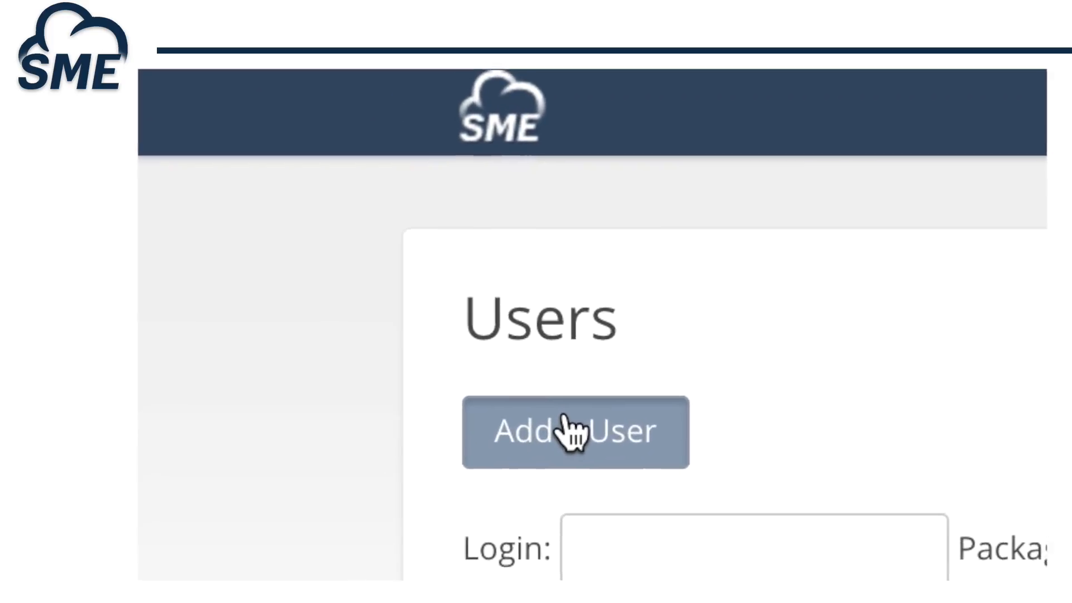
{"action": "left_click", "coordinate": [564, 418]}
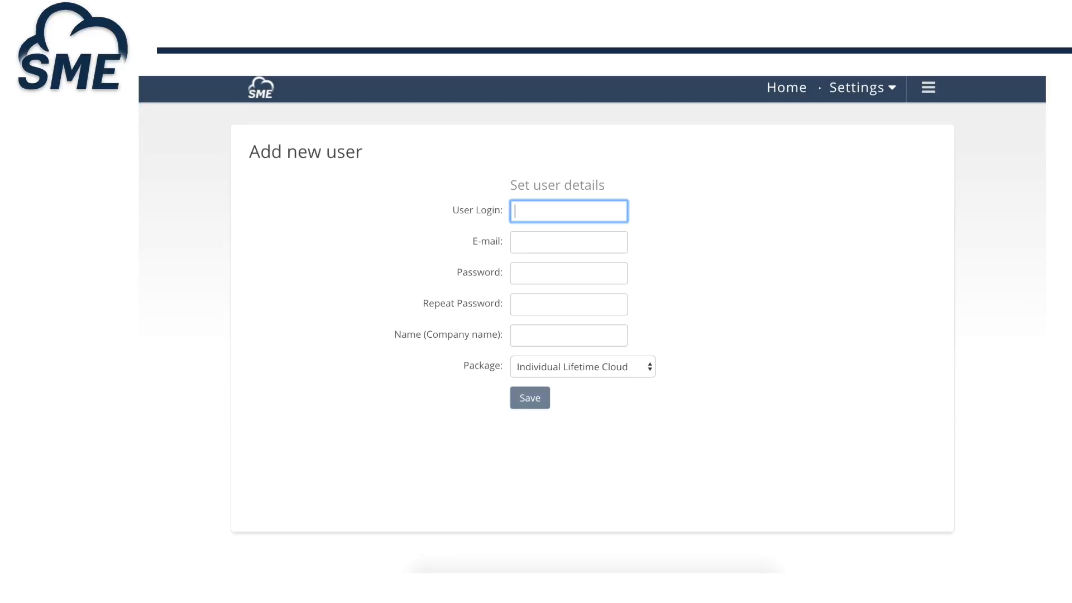
{"action": "type", "text": "mycompabt"}
{"action": "key", "text": "BackSpace"}
{"action": "key", "text": "BackSpace"}
{"action": "type", "text": "ny"}
{"action": "key", "text": "Tab"}
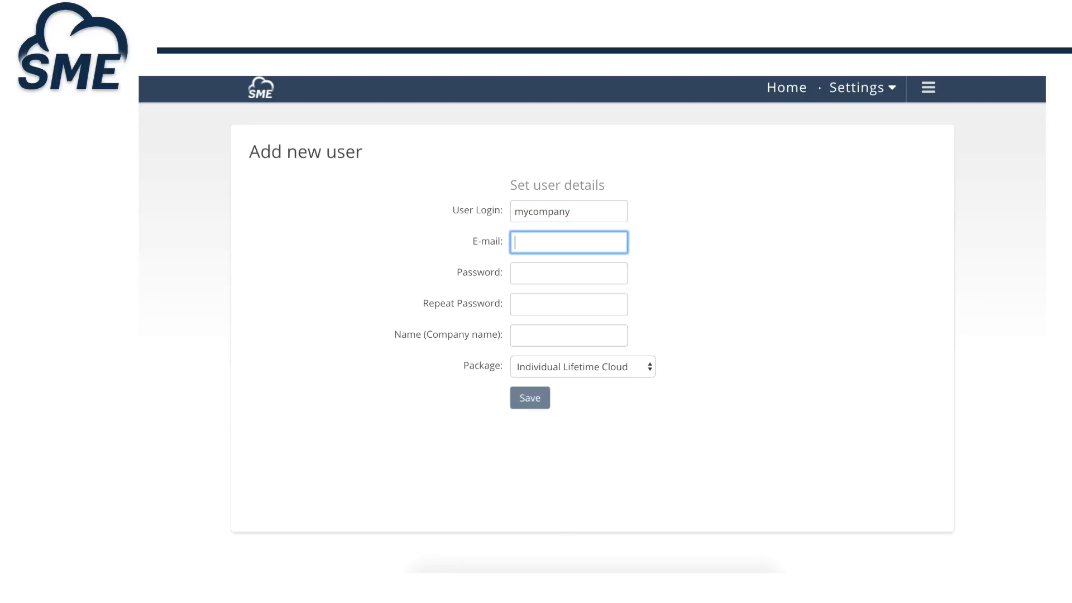
Step: Fill in the new user's e-mail address, and enter and repeat the account password
{"action": "type", "text": "re"}
{"action": "key", "text": "Down"}
{"action": "key", "text": "Return"}
{"action": "key", "text": "Tab"}
{"action": "type", "text": "•••••••••"}
{"action": "key", "text": "Tab"}
{"action": "type", "text": "•••••••••"}
{"action": "key", "text": "Tab"}
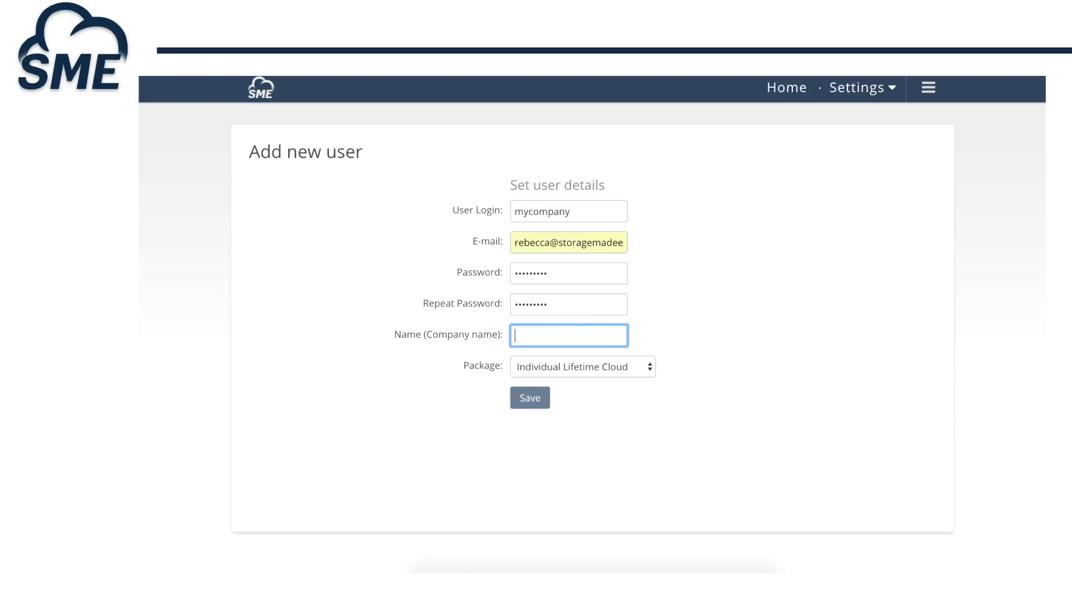
Step: Set the company name to My Company, choose the Organisation Cloud 20 Users package and save the user
{"action": "type", "text": "My Company"}
{"action": "left_click", "coordinate": [552, 372]}
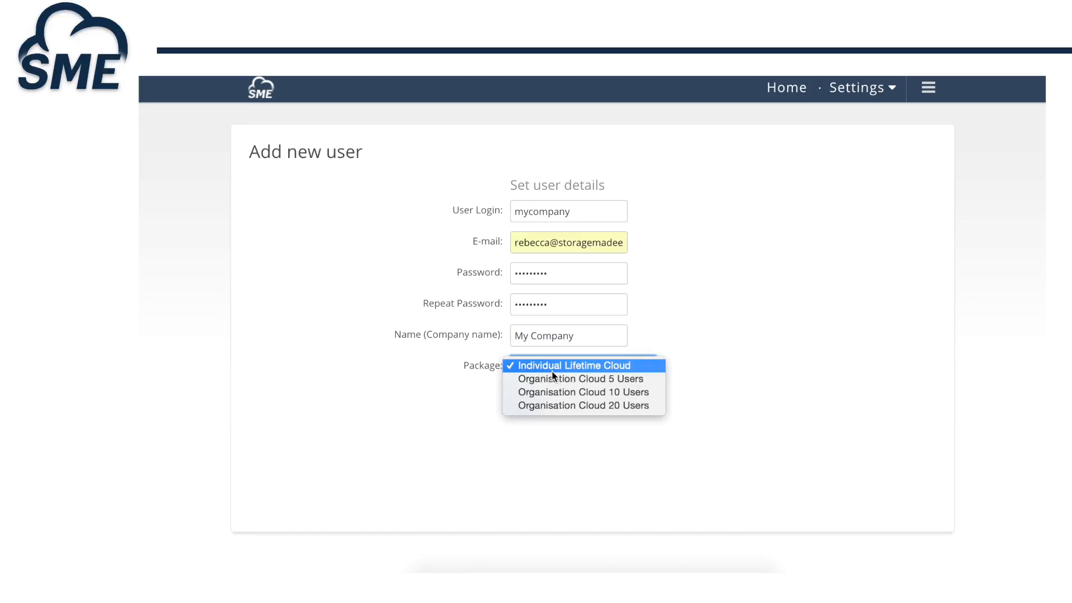
{"action": "left_click", "coordinate": [561, 405]}
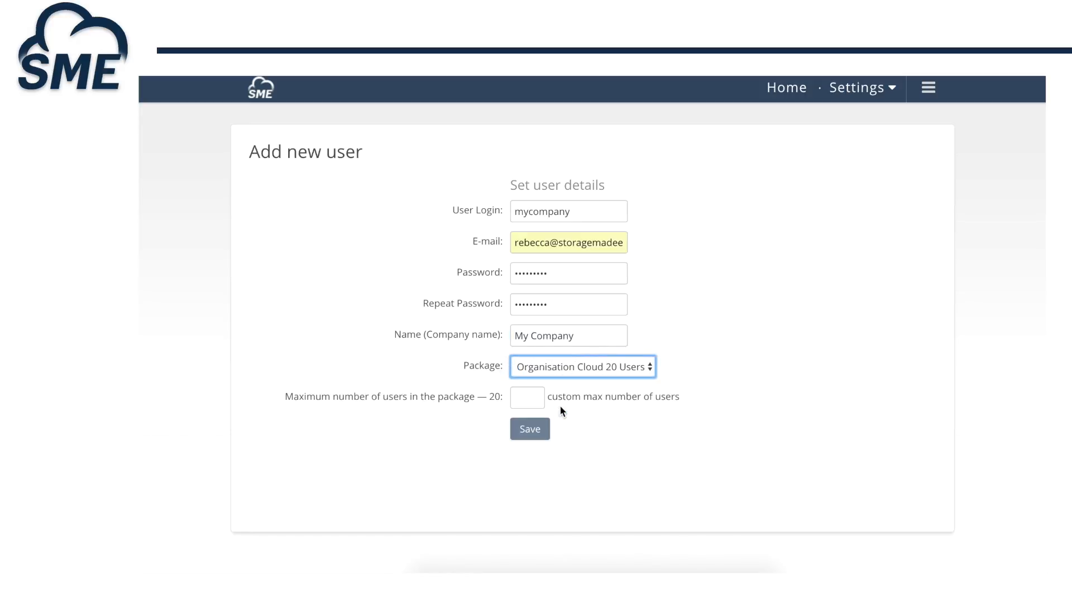
{"action": "left_click", "coordinate": [525, 432]}
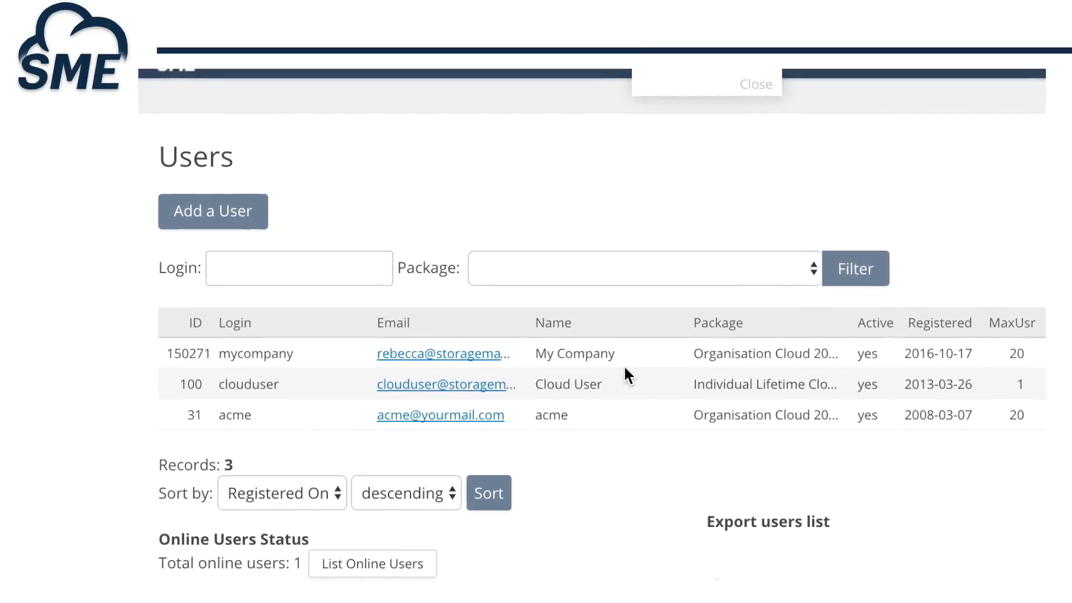
Step: Log out of the administrator account and sign in as mycompany with the account password
{"action": "left_click", "coordinate": [940, 87]}
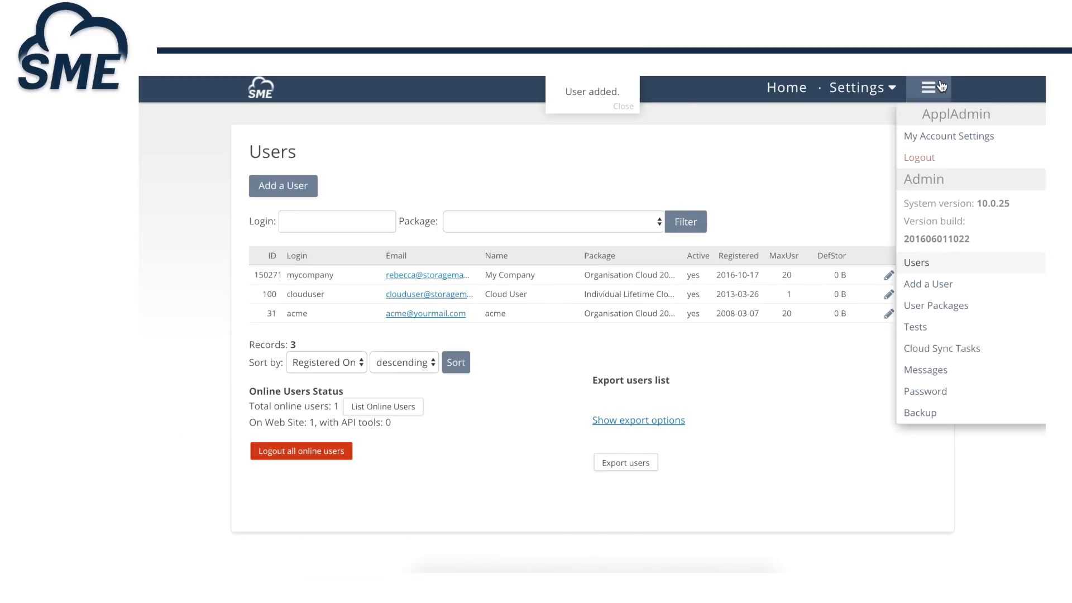
{"action": "left_click", "coordinate": [920, 161]}
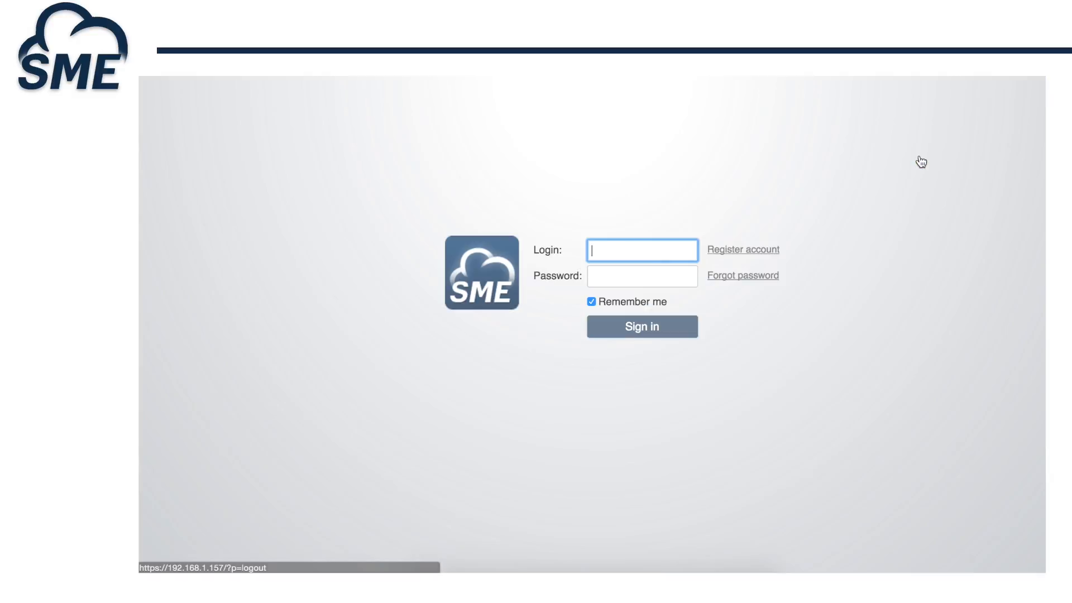
{"action": "type", "text": "pany"}
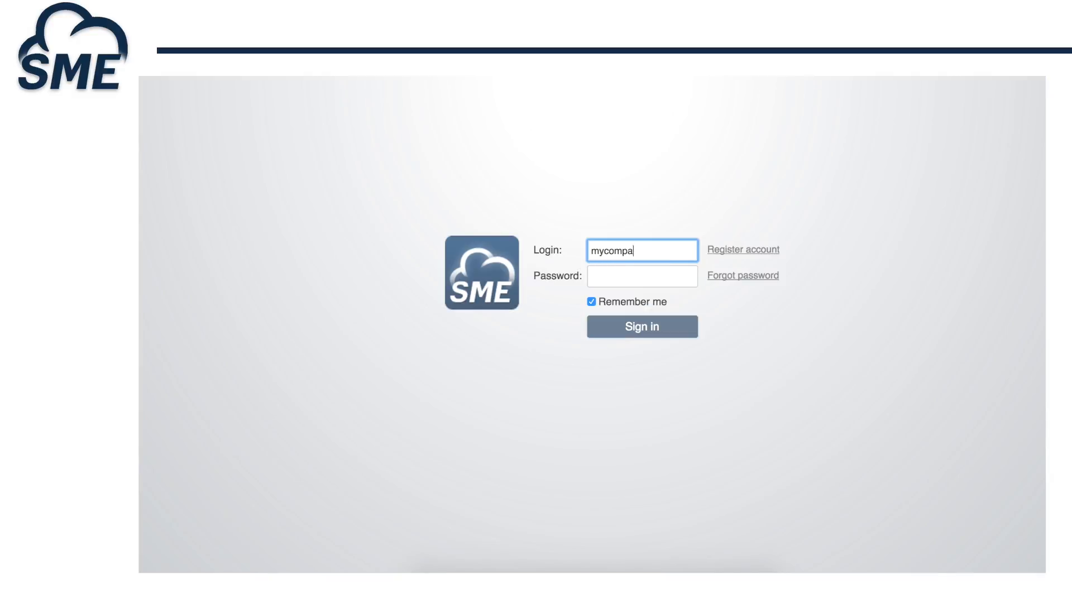
{"action": "key", "text": "Tab"}
{"action": "type", "text": "•••••••••"}
{"action": "left_click", "coordinate": [610, 327]}
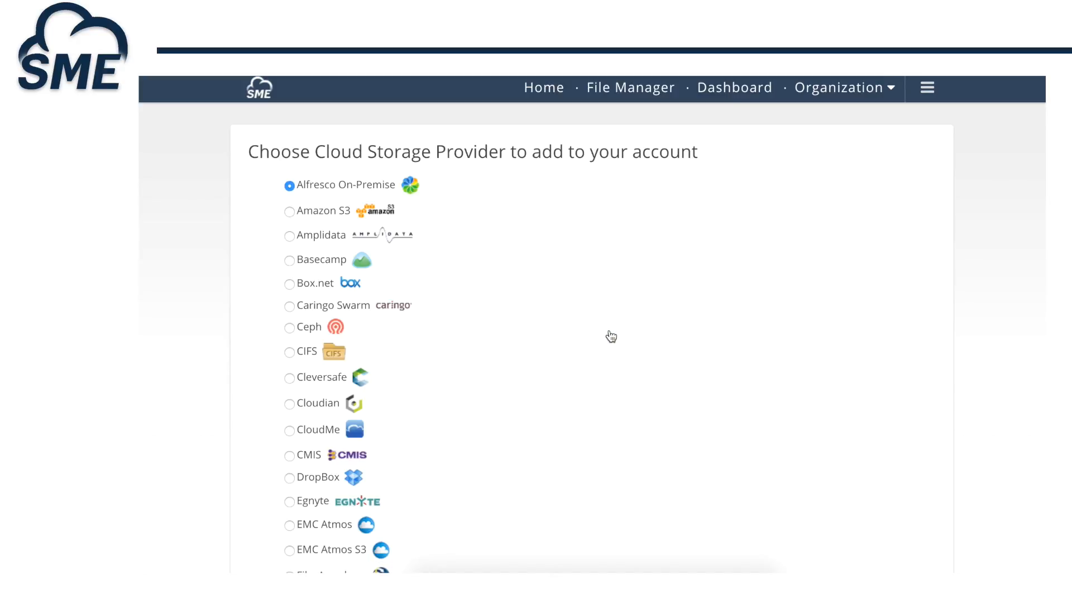
Step: Choose Amazon S3 as the cloud storage provider to add and continue to its account details
{"action": "scroll", "coordinate": [610, 336], "scroll_direction": "down", "scroll_amount": 3}
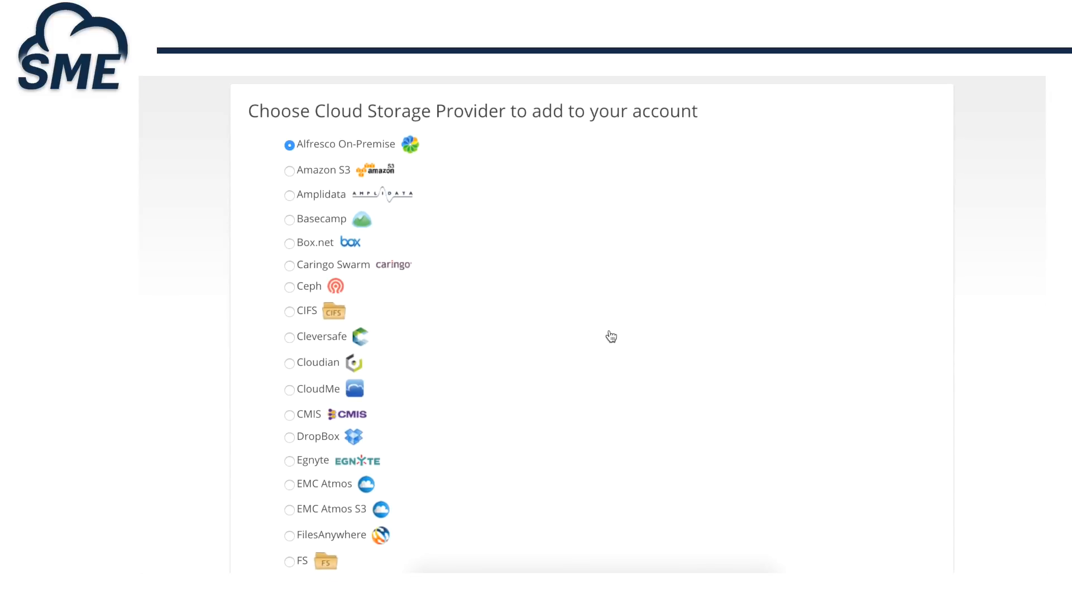
{"action": "scroll", "coordinate": [609, 333], "scroll_direction": "down", "scroll_amount": 15}
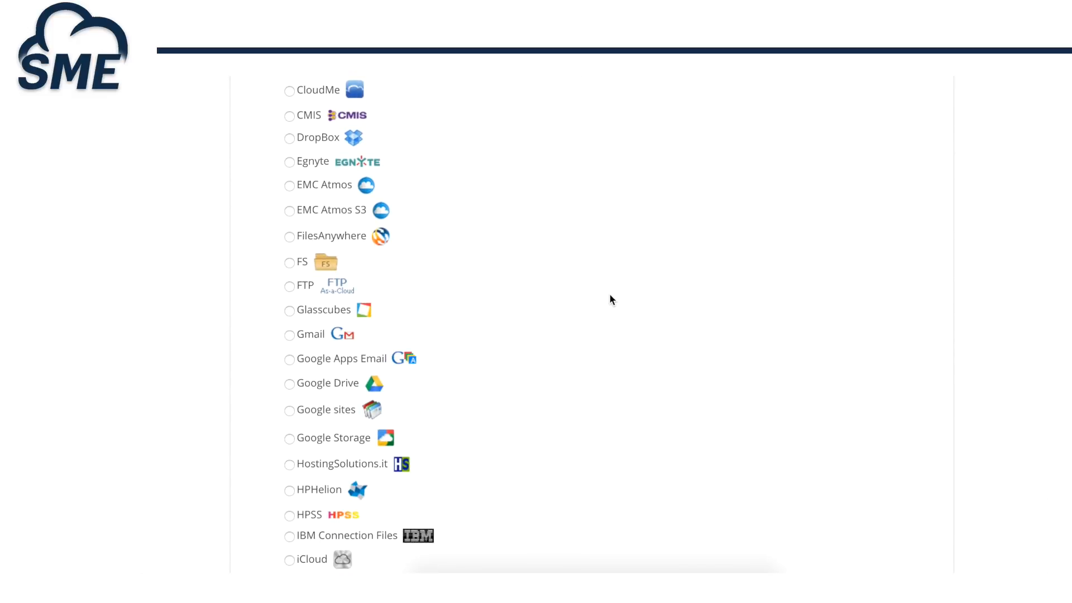
{"action": "left_click", "coordinate": [292, 535]}
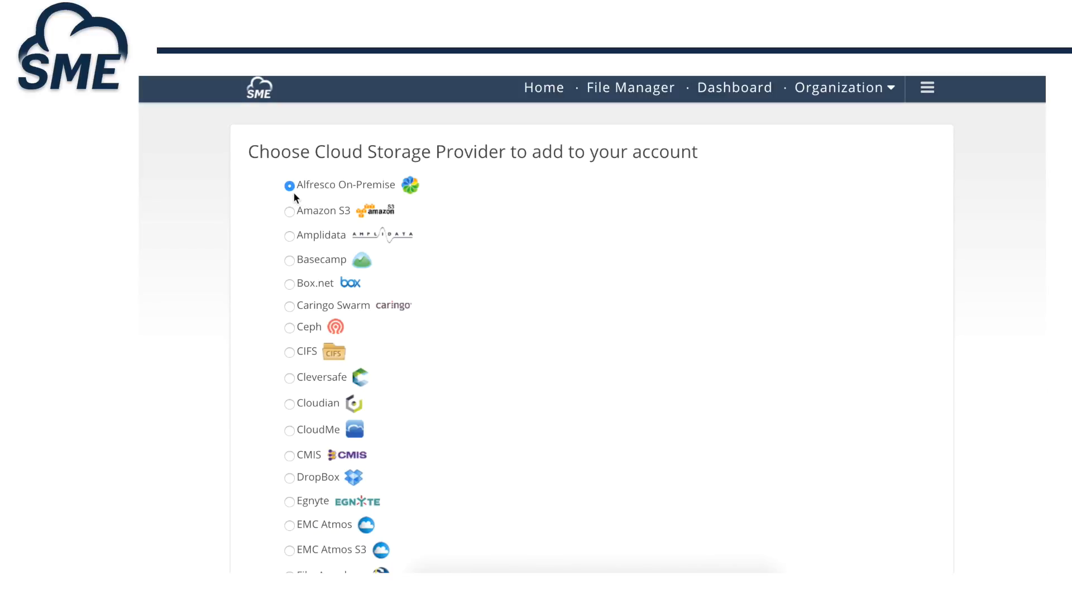
{"action": "left_click", "coordinate": [287, 210]}
{"action": "scroll", "coordinate": [525, 337], "scroll_direction": "down", "scroll_amount": 12}
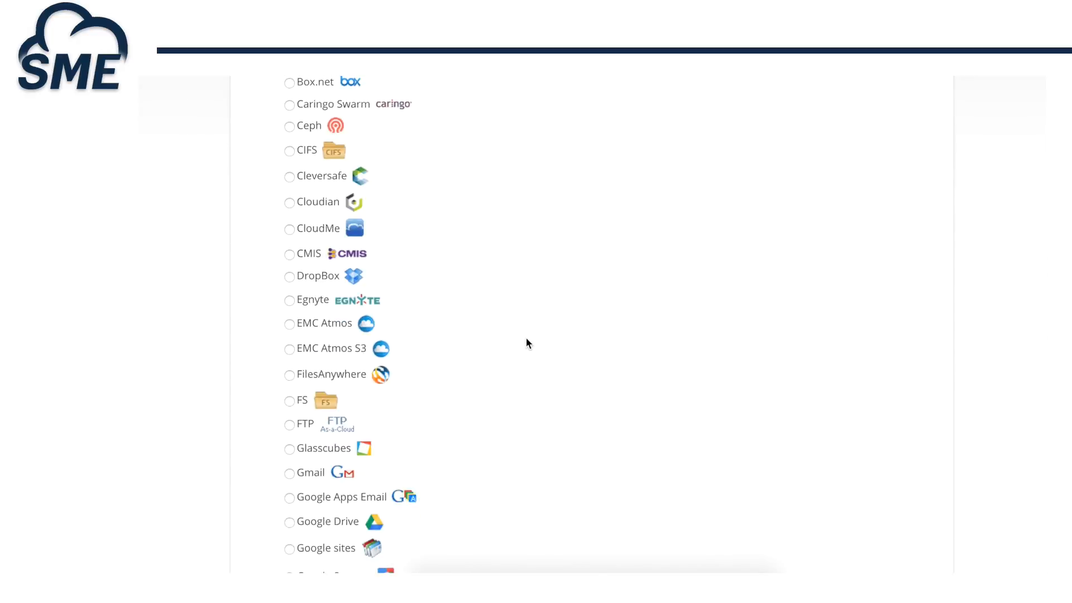
{"action": "scroll", "coordinate": [526, 343], "scroll_direction": "down", "scroll_amount": 8}
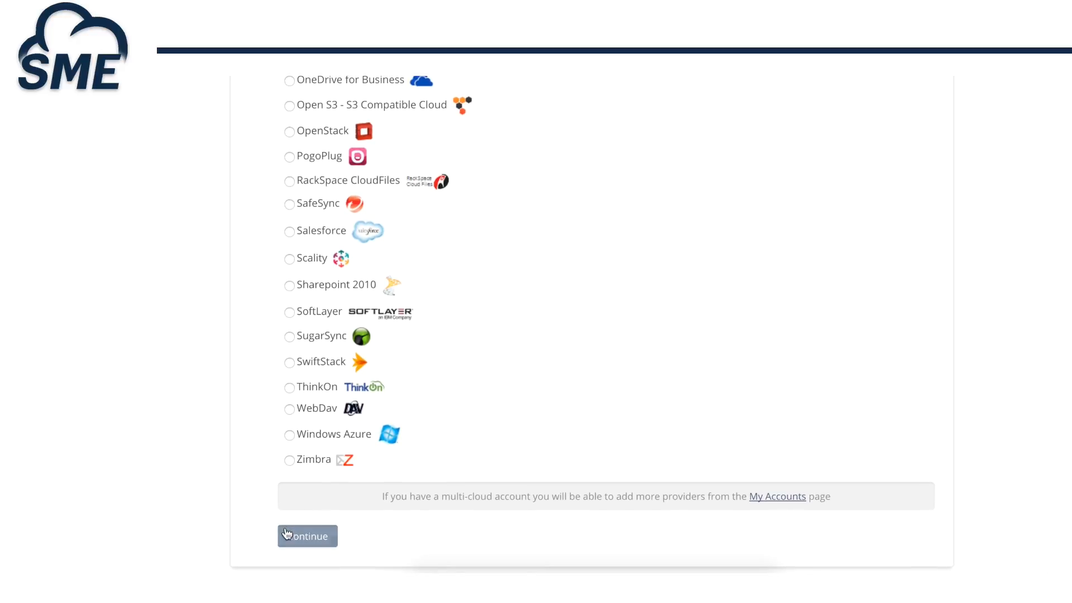
{"action": "left_click", "coordinate": [285, 536]}
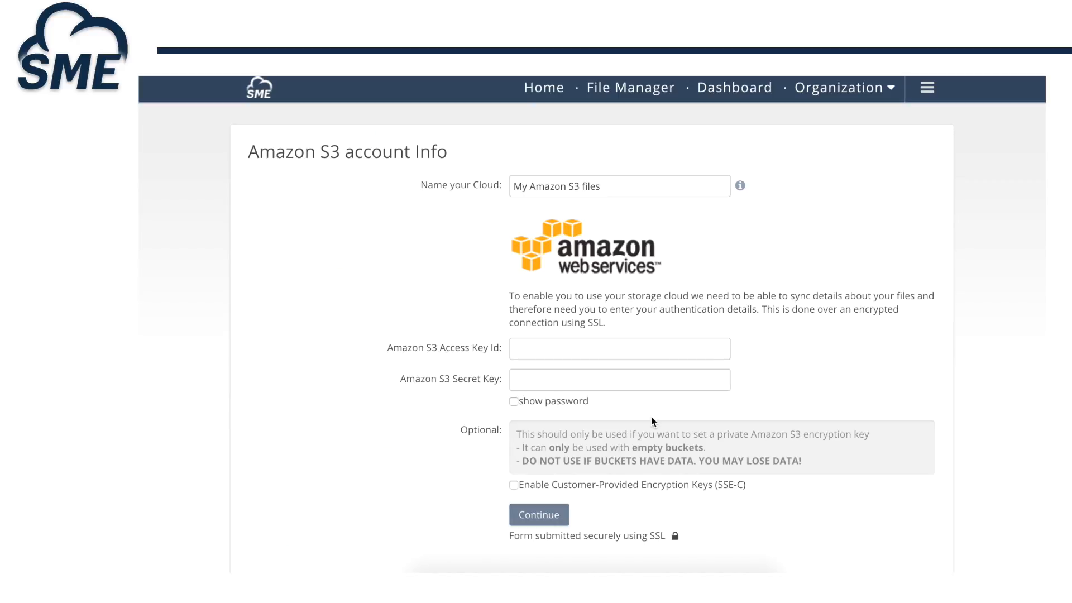
Step: Submit the Amazon S3 account details and the new default bucket smestoragemycompany with US Standard location and Standard storage, dismissing the file manager welcome
{"action": "left_click", "coordinate": [542, 510]}
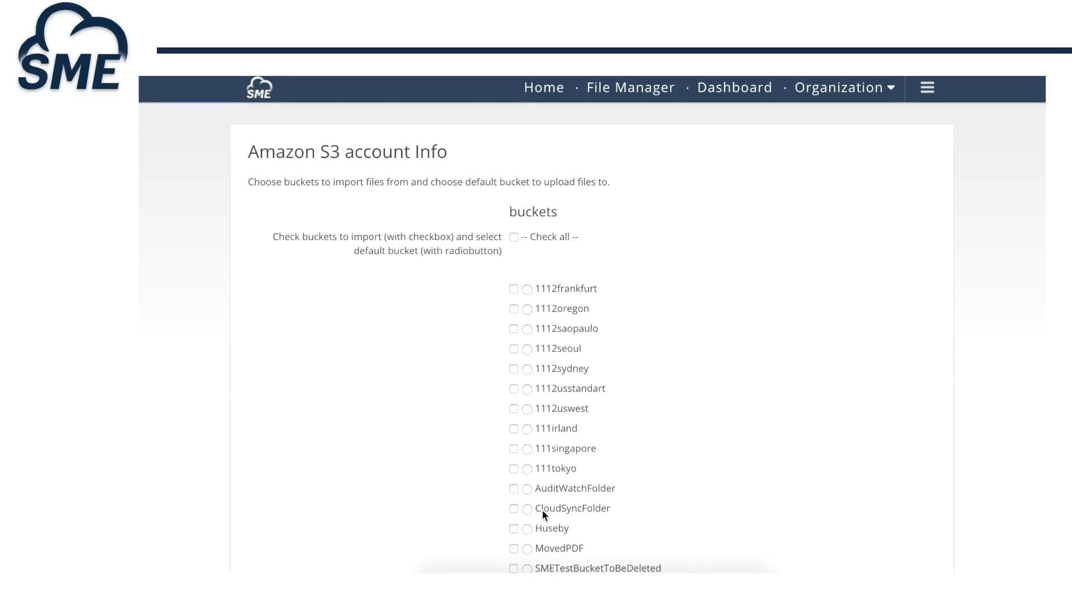
{"action": "scroll", "coordinate": [541, 510], "scroll_direction": "down", "scroll_amount": 20}
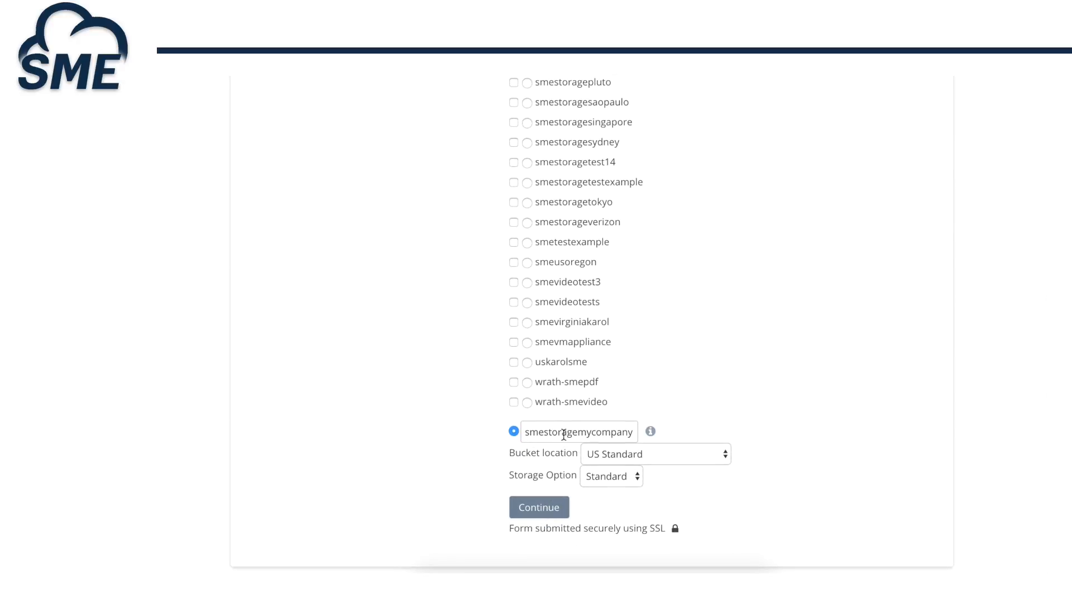
{"action": "double_click", "coordinate": [614, 432]}
{"action": "left_click", "coordinate": [541, 517]}
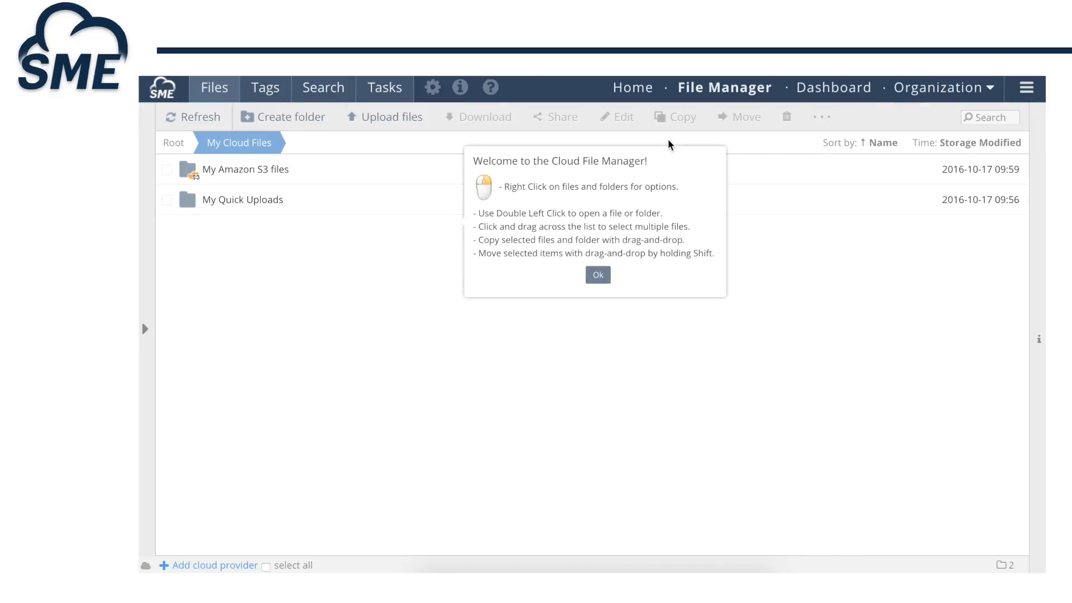
{"action": "left_click", "coordinate": [600, 275]}
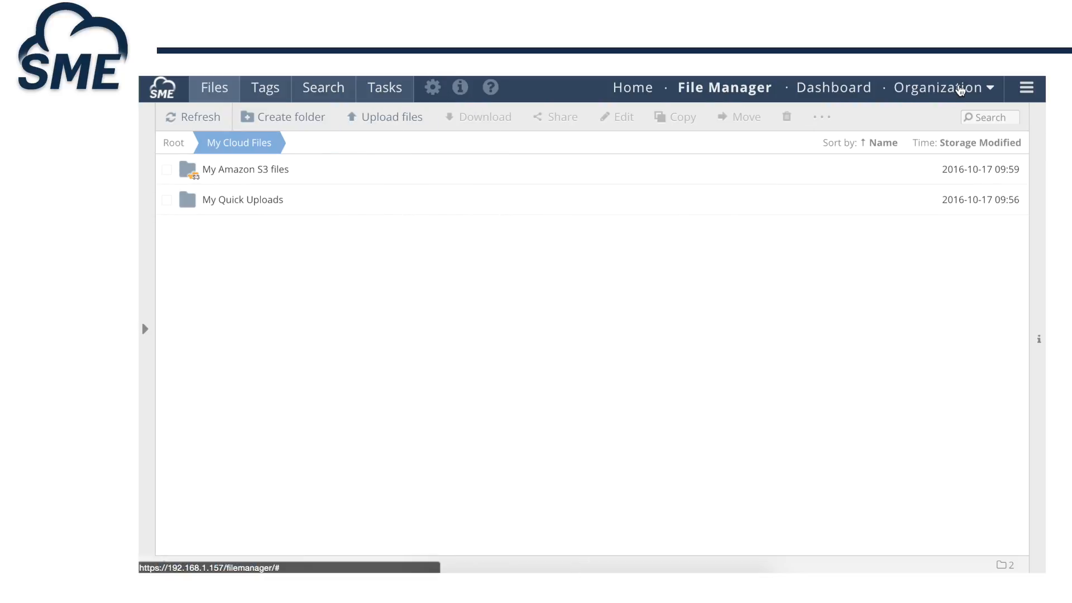
Step: Open the organization's user management and start adding a new user without email confirmation
{"action": "left_click", "coordinate": [960, 89]}
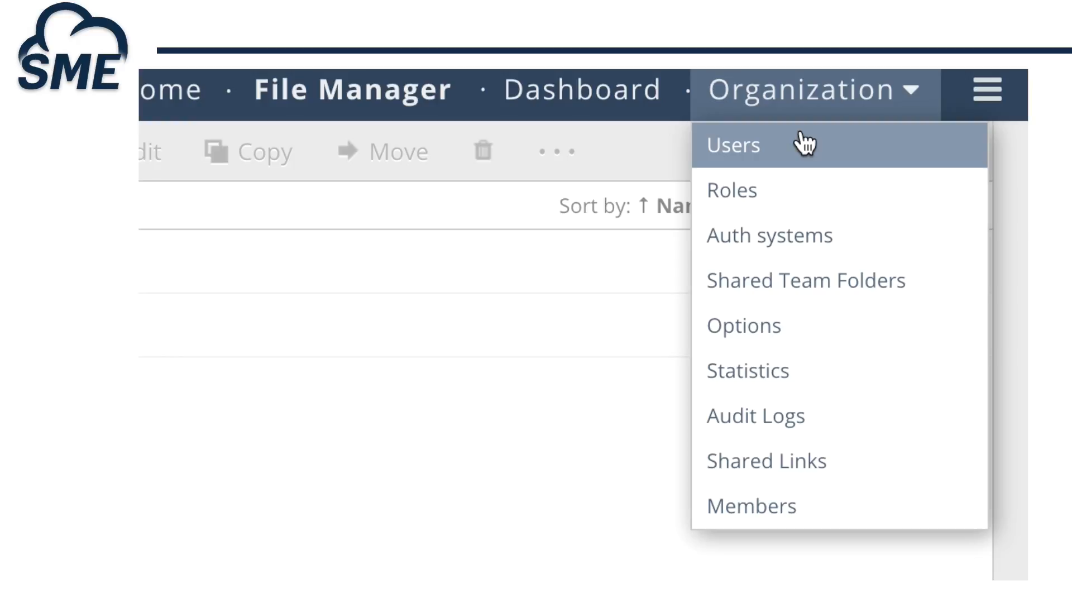
{"action": "left_click", "coordinate": [804, 144]}
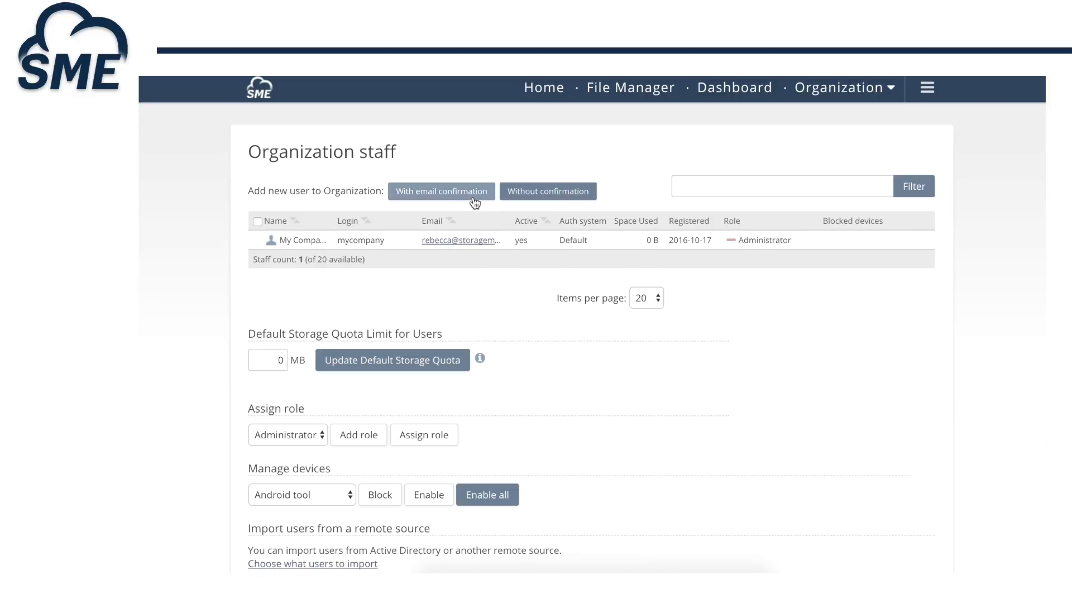
{"action": "left_click", "coordinate": [547, 198]}
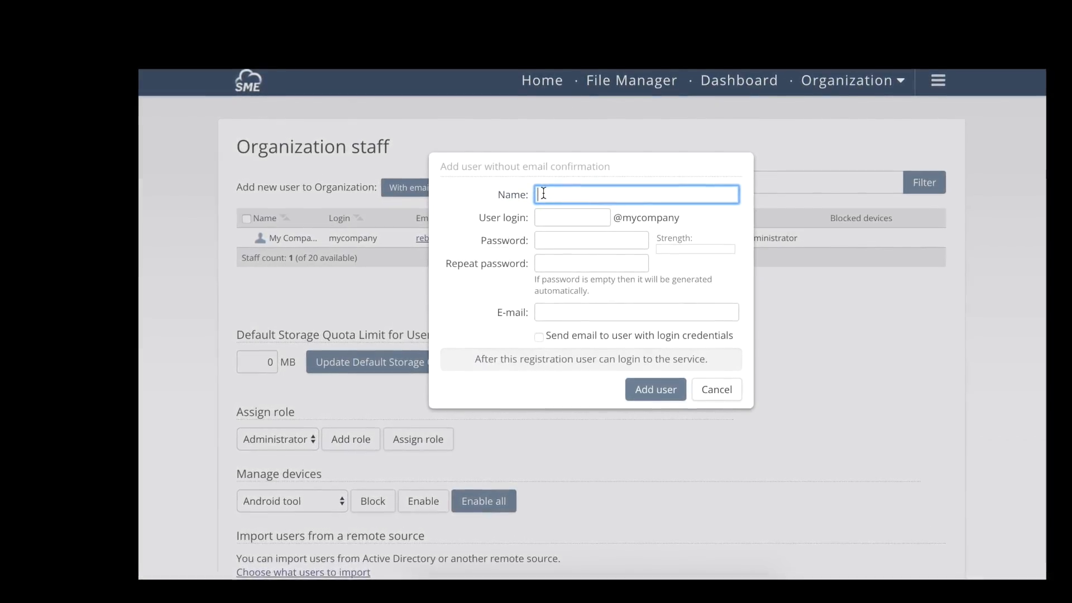
{"action": "left_click", "coordinate": [537, 220]}
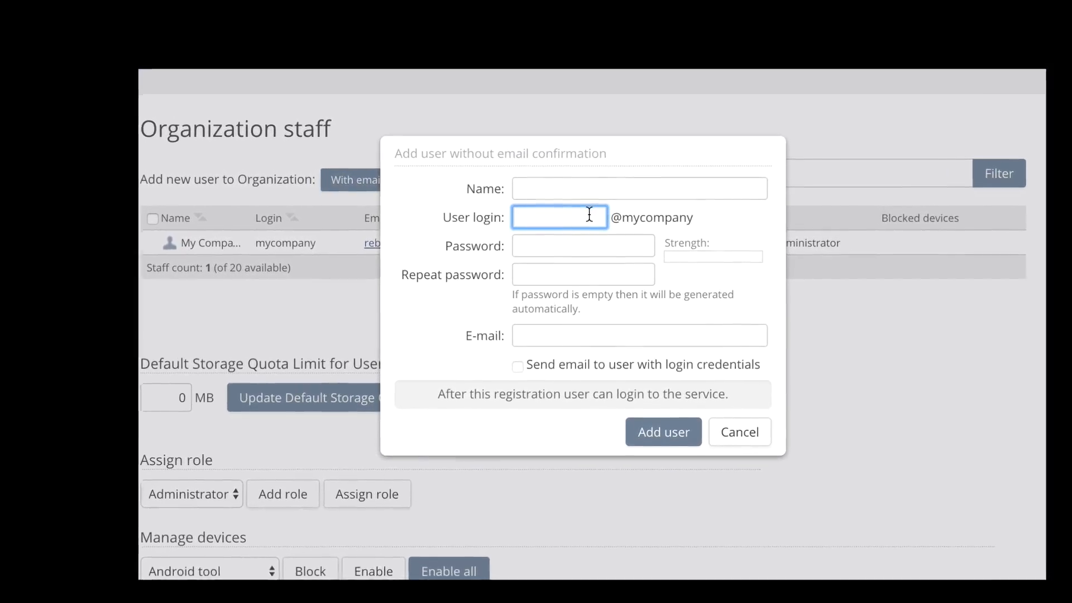